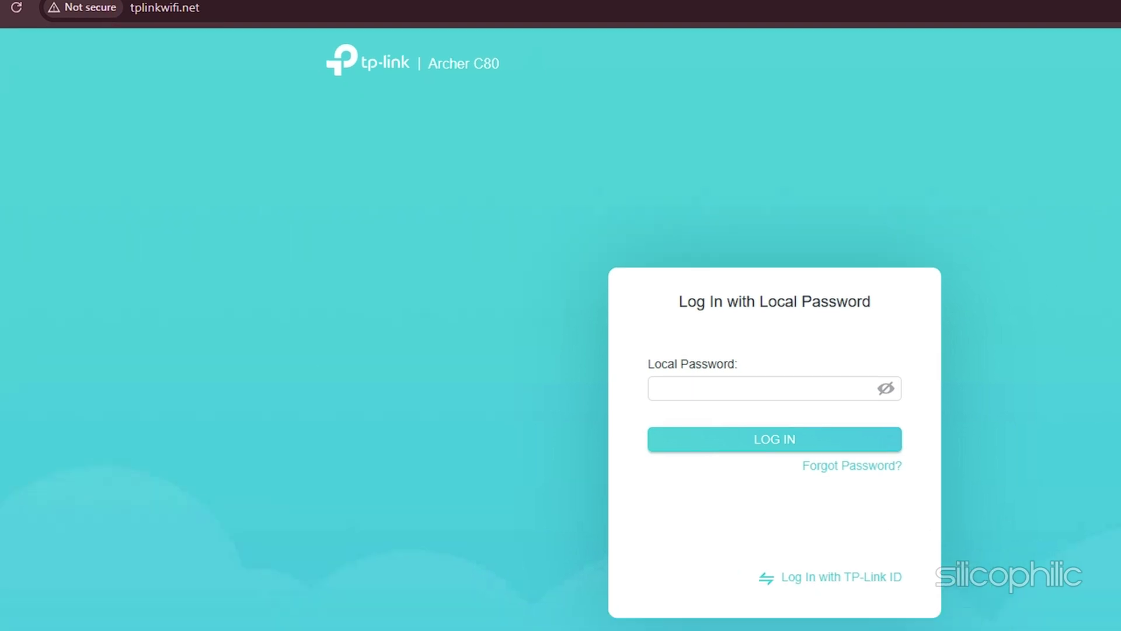
Step: Log in with the saved password and reach Advanced > System > Backup & Restore
click(496, 228)
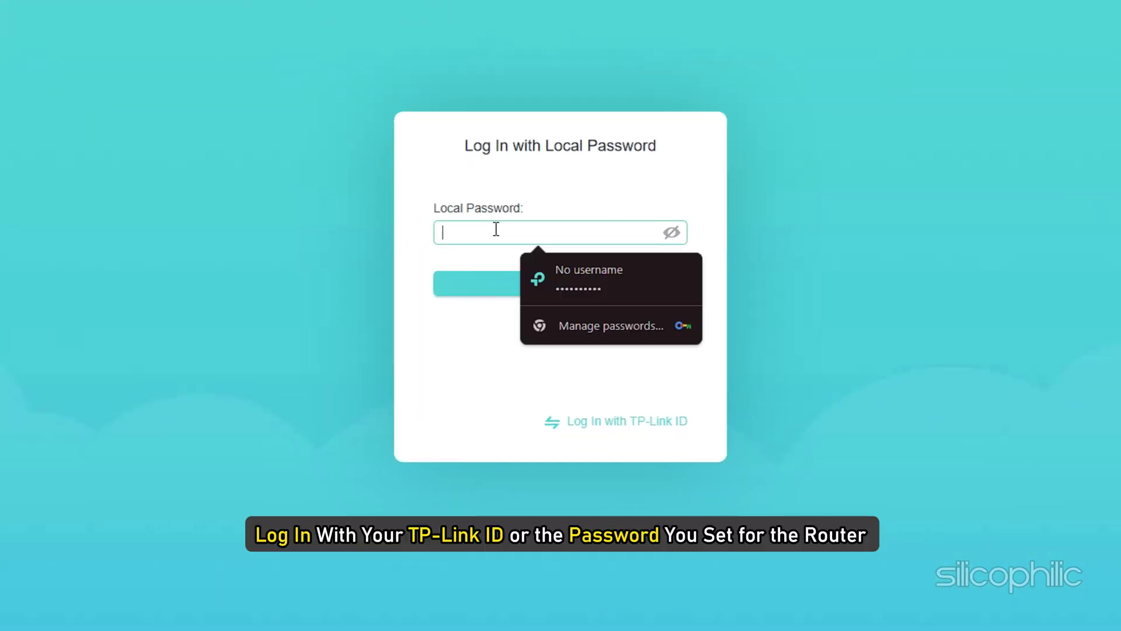
click(556, 286)
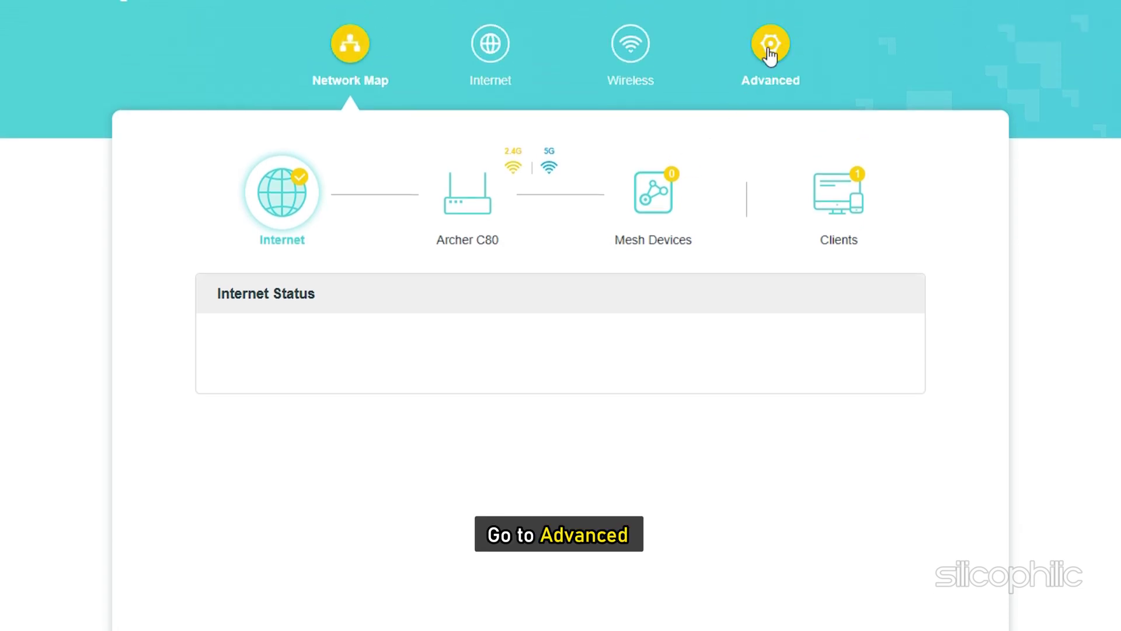
click(771, 48)
click(150, 484)
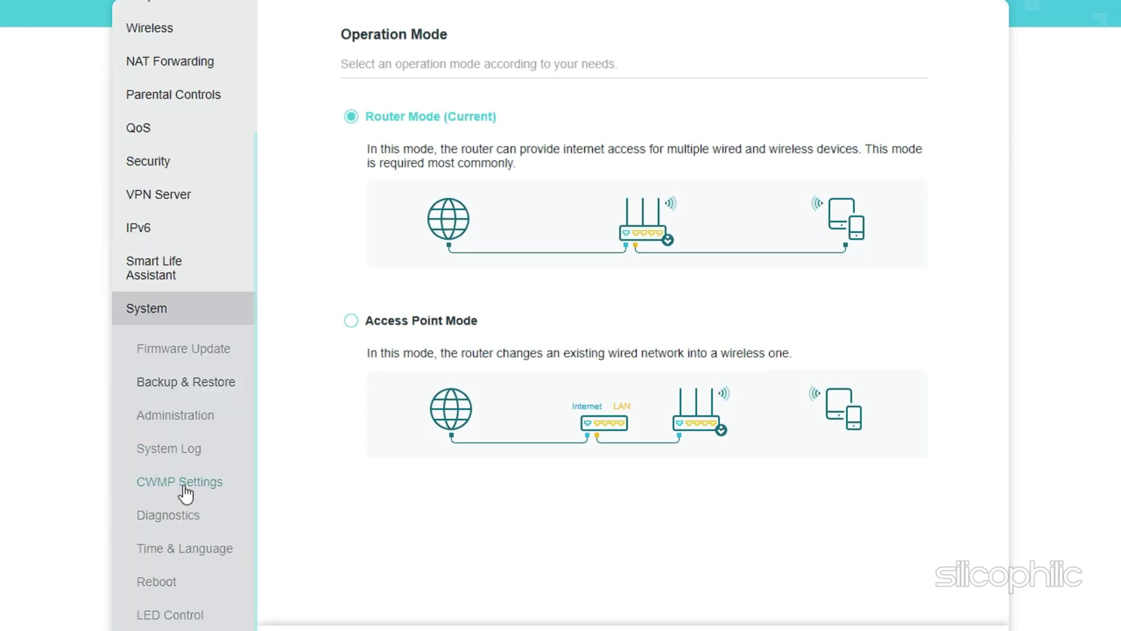
click(200, 355)
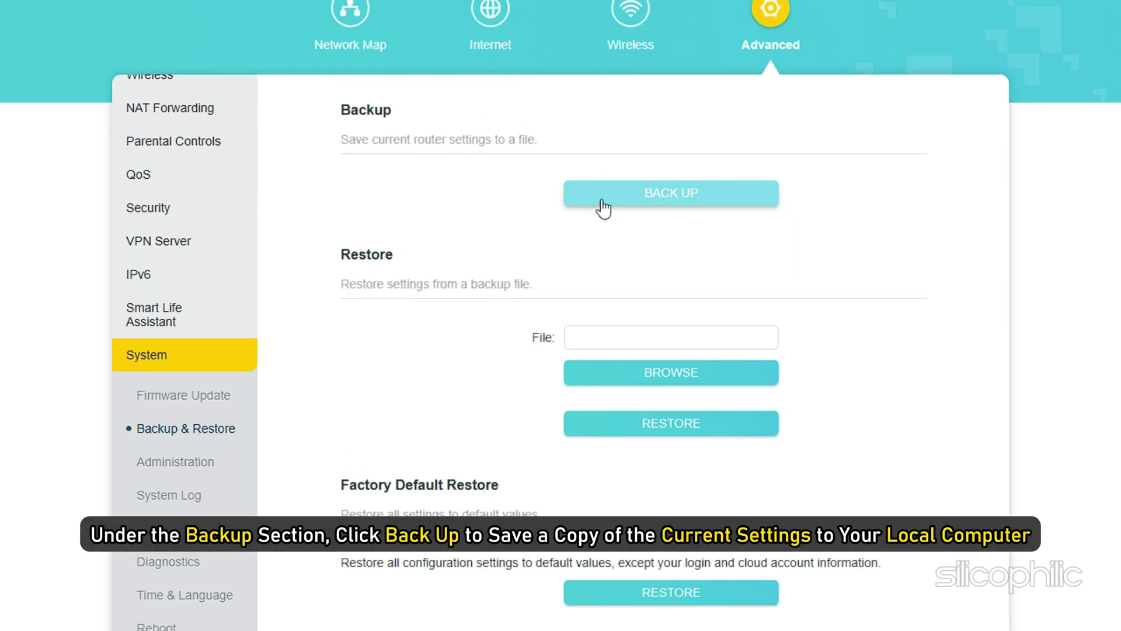
Step: Back up the router's current settings to a file on the computer
click(658, 202)
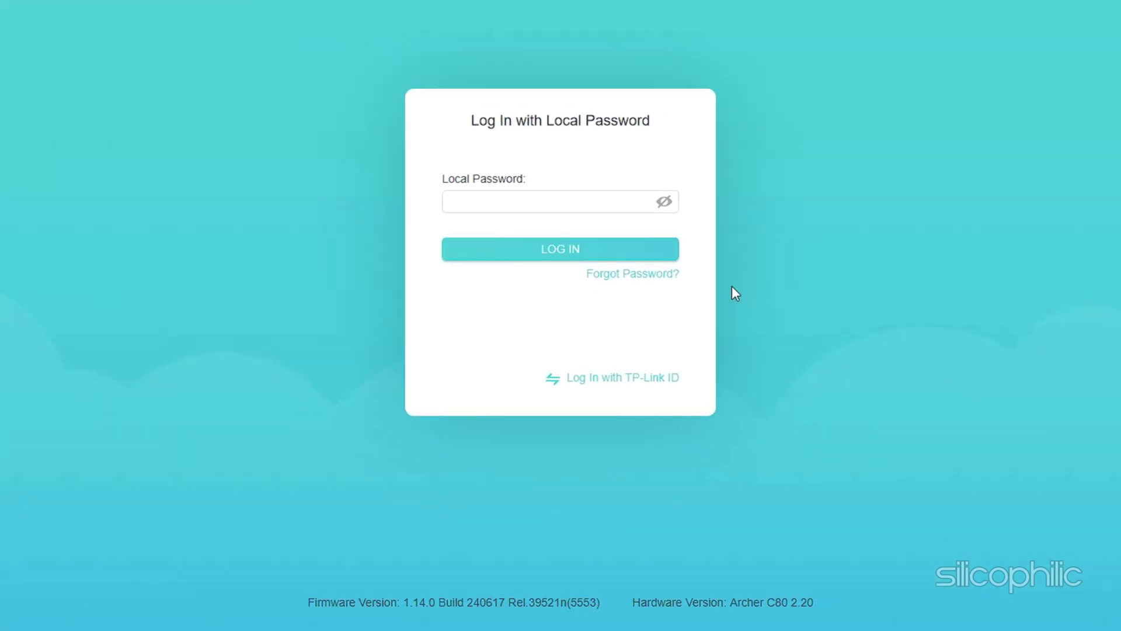
Step: Log in again, return to Backup & Restore, and browse for a backup file to restore
click(532, 201)
click(561, 252)
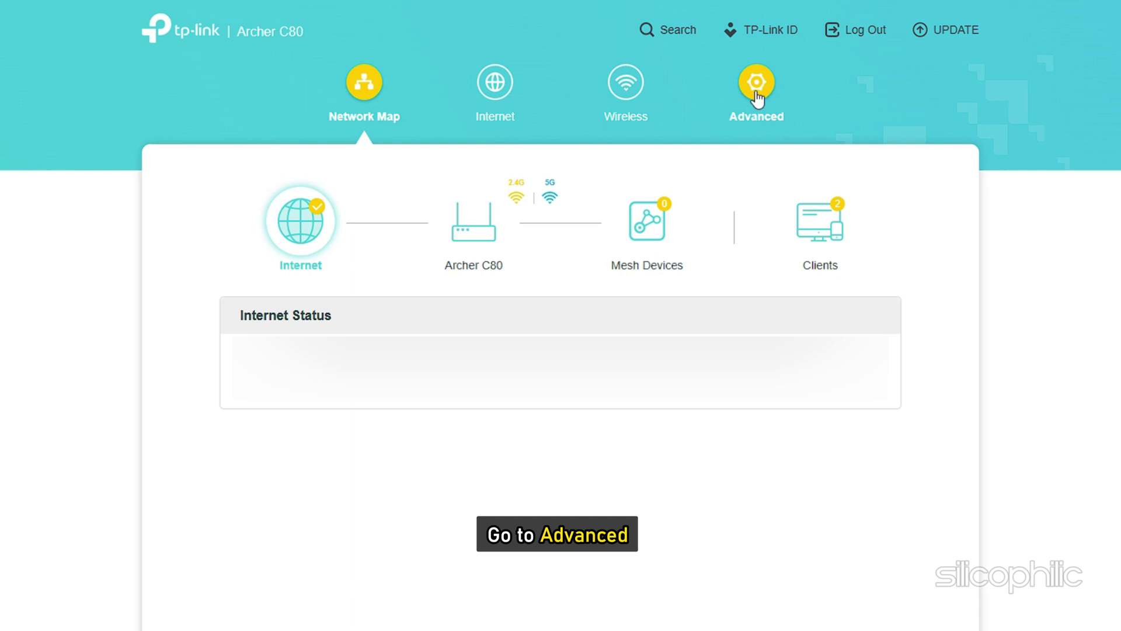
click(756, 100)
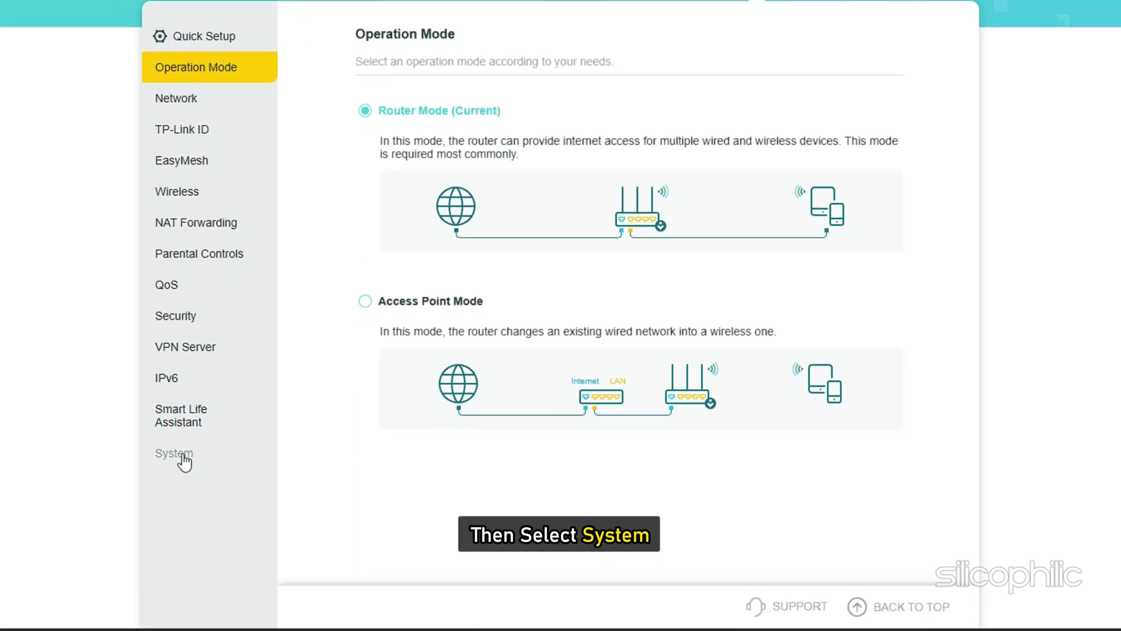
click(184, 462)
scroll(195, 458, down, 2)
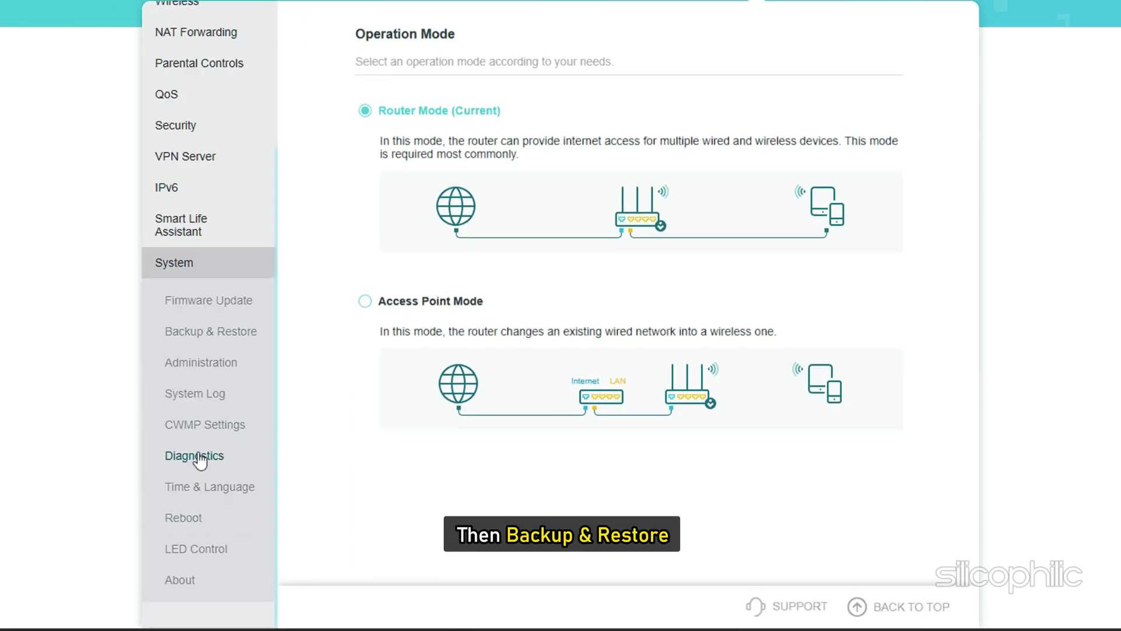
click(208, 334)
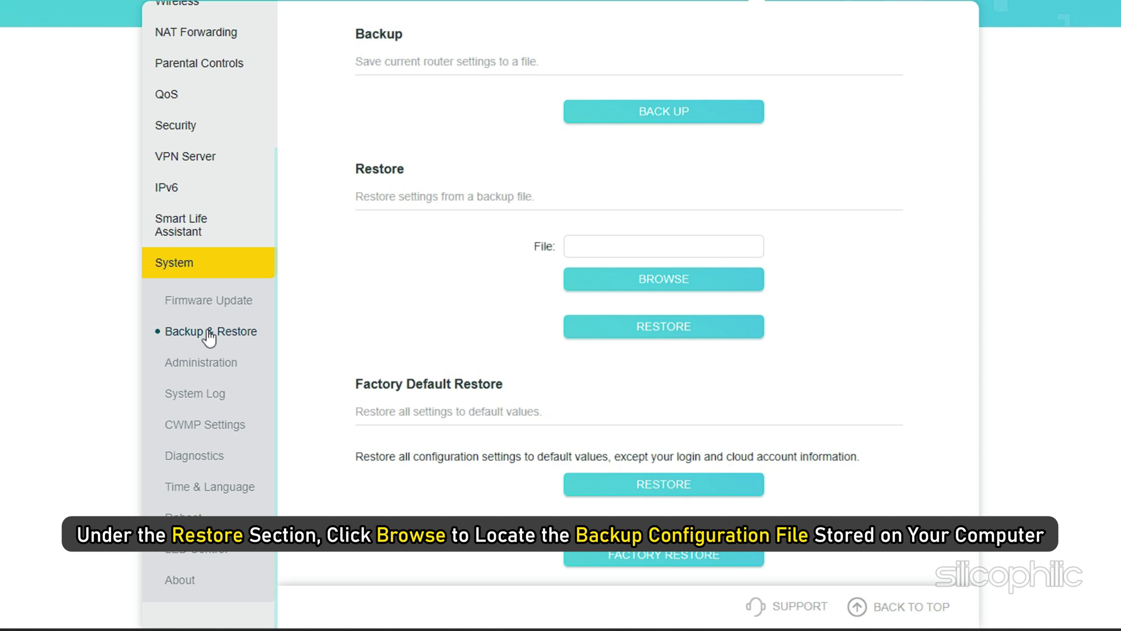
click(657, 276)
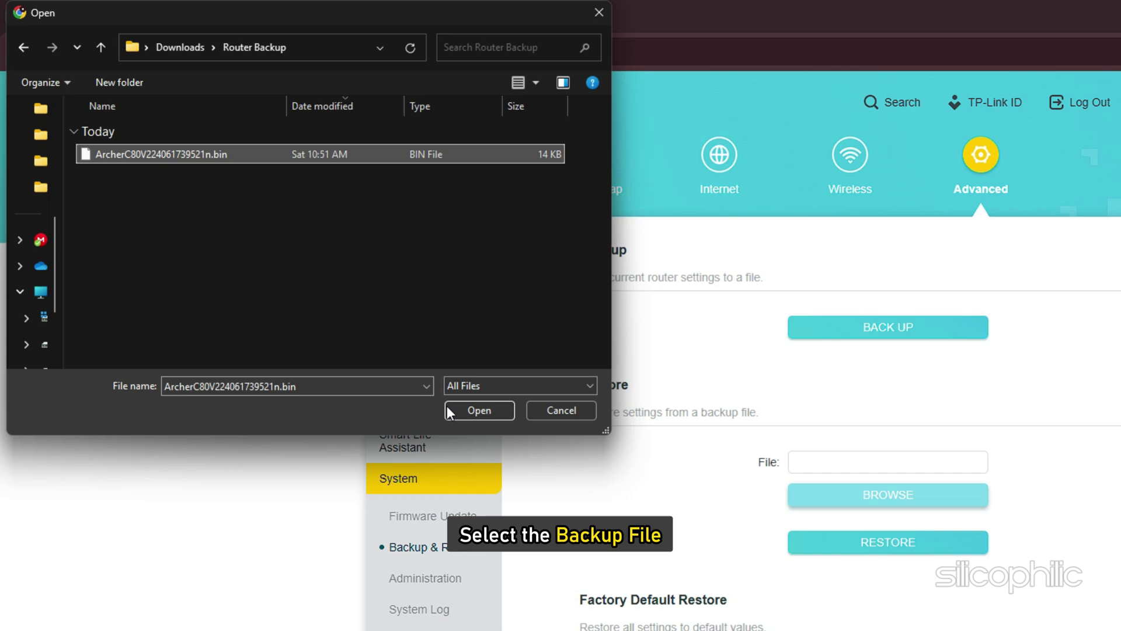
Step: Restore settings from the ArcherC80 .bin backup file and confirm, rebooting the router
click(474, 416)
click(648, 416)
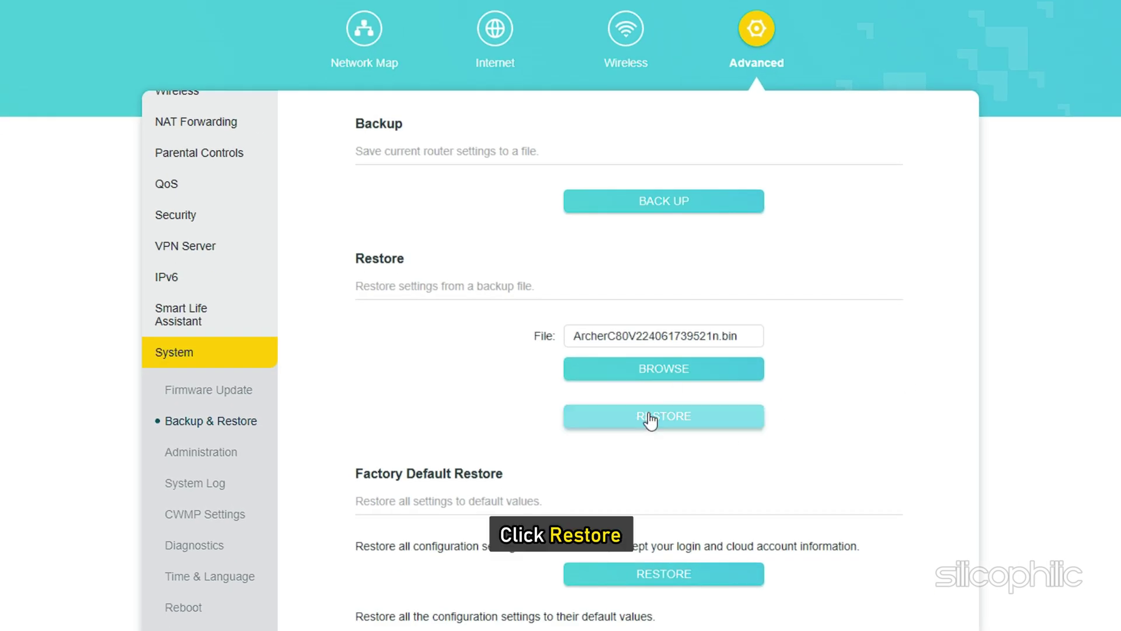
click(765, 358)
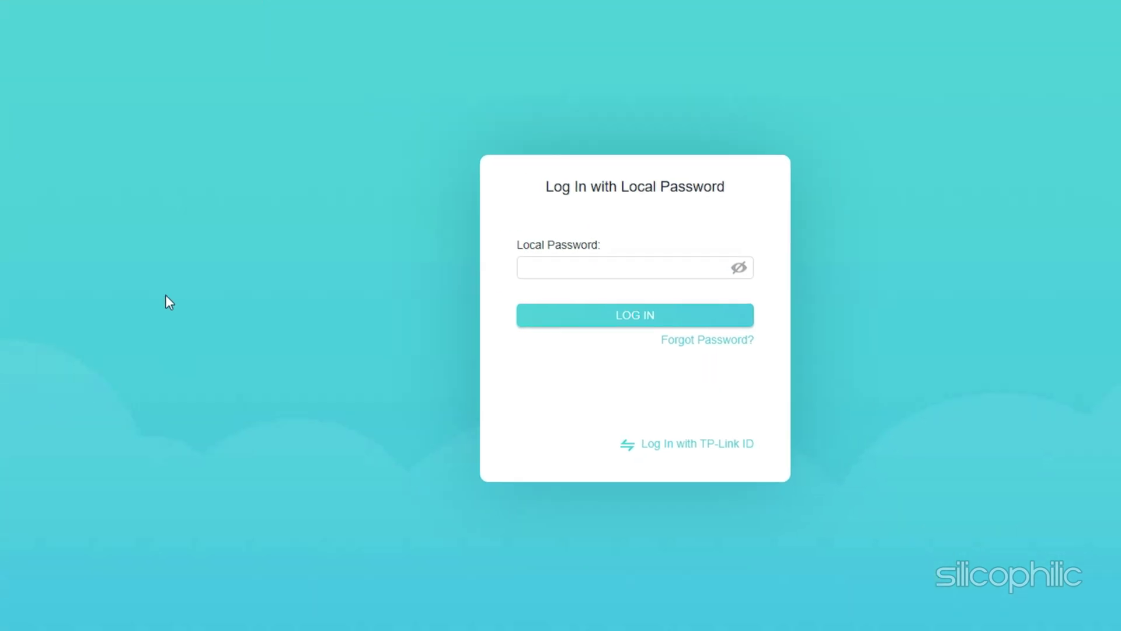
Step: Log in with the saved password and return to the Backup & Restore page
click(458, 200)
click(553, 246)
click(519, 249)
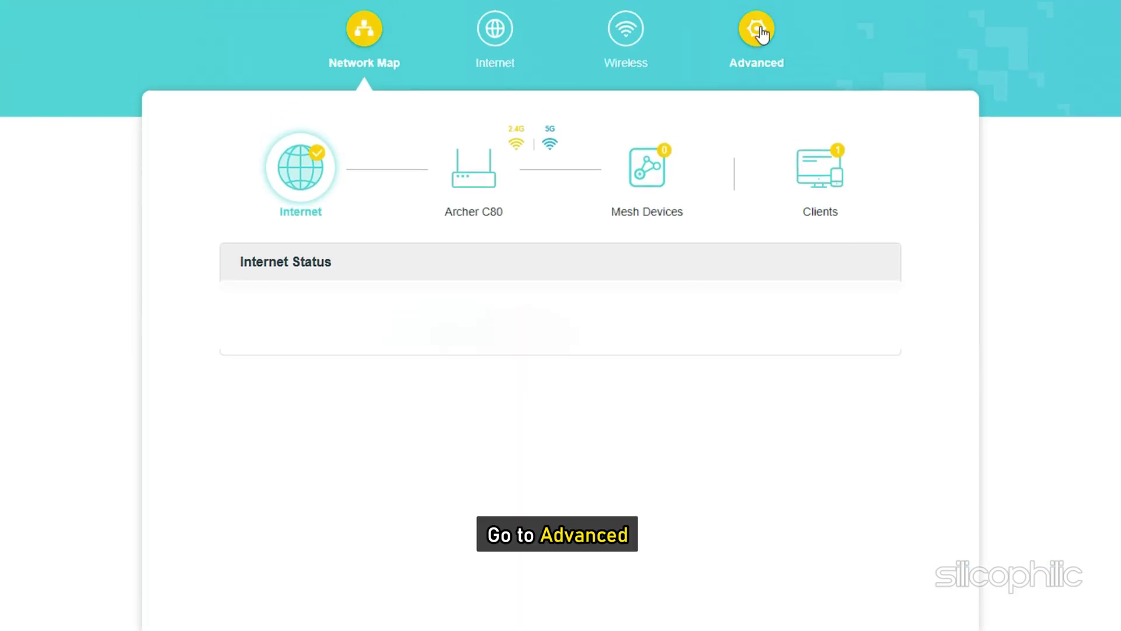
click(762, 32)
click(175, 475)
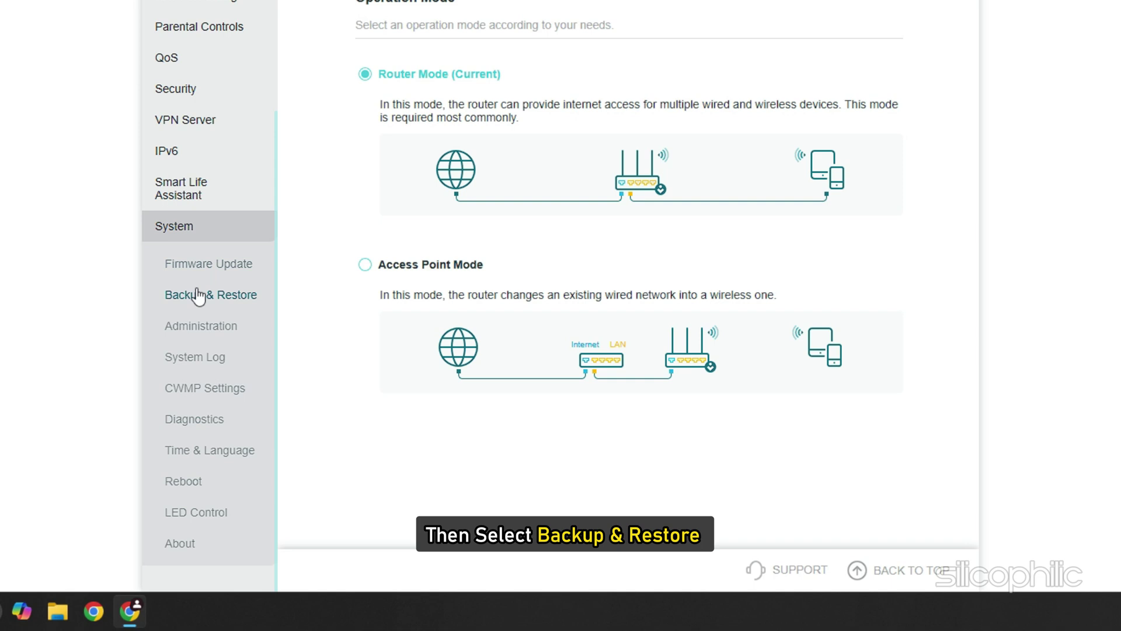
click(198, 297)
scroll(484, 428, down, 1)
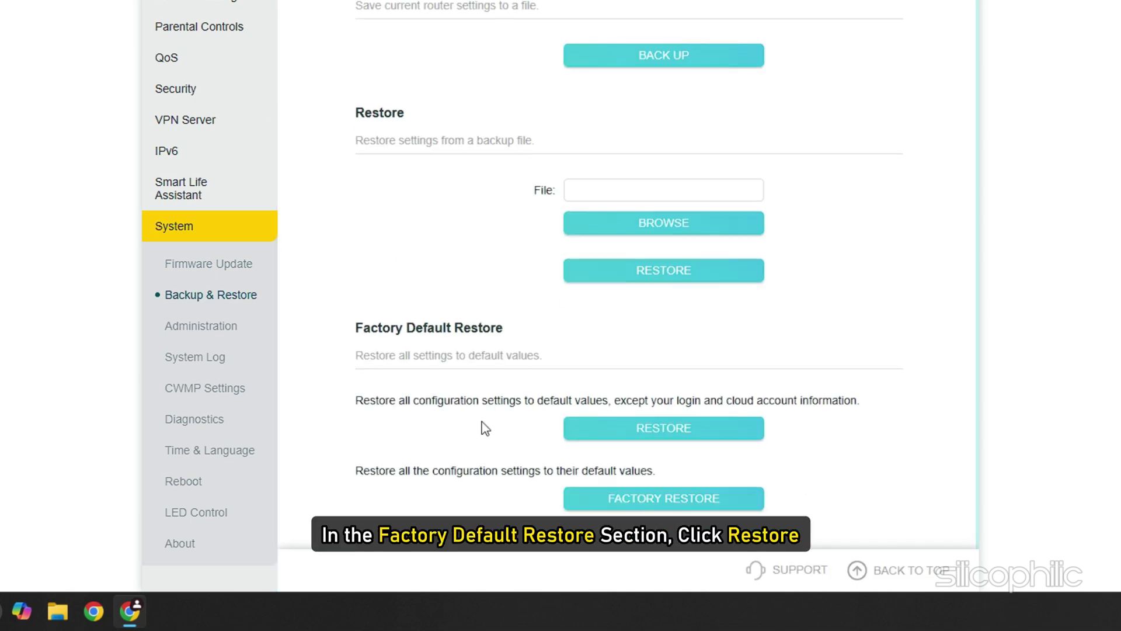
Step: Restore factory defaults keeping login and cloud account info, and confirm the reset
click(656, 431)
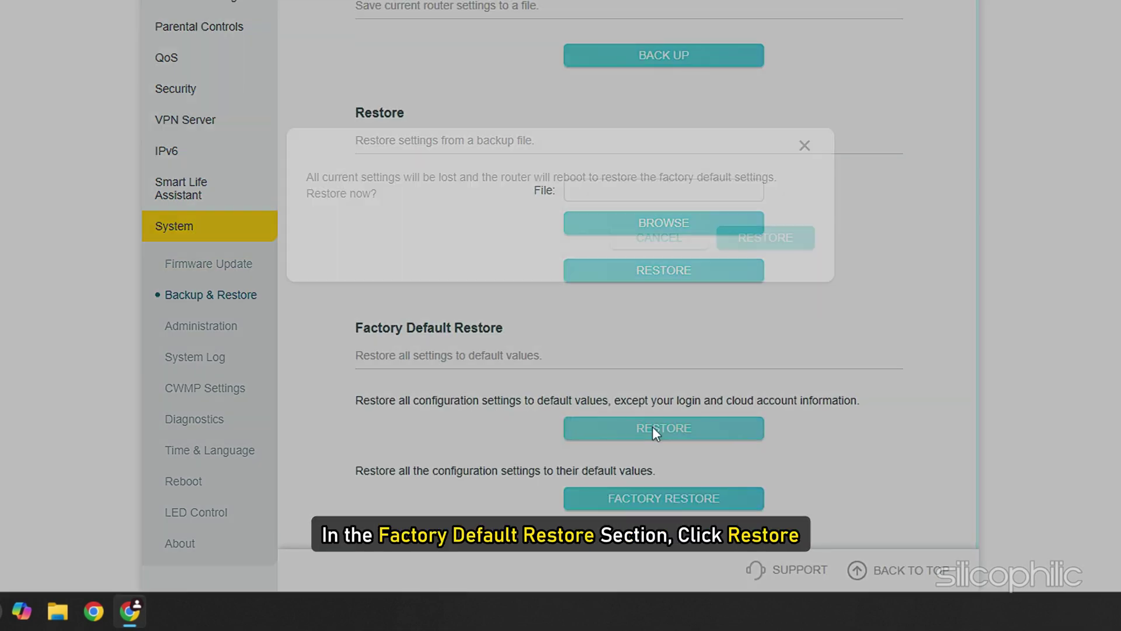
click(755, 242)
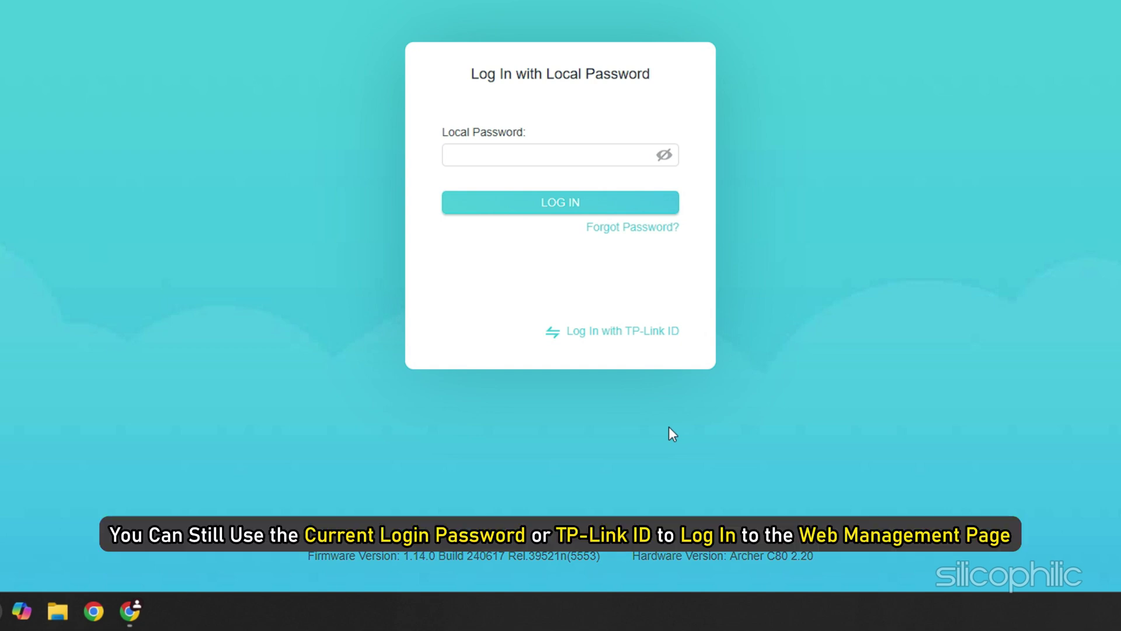
click(509, 147)
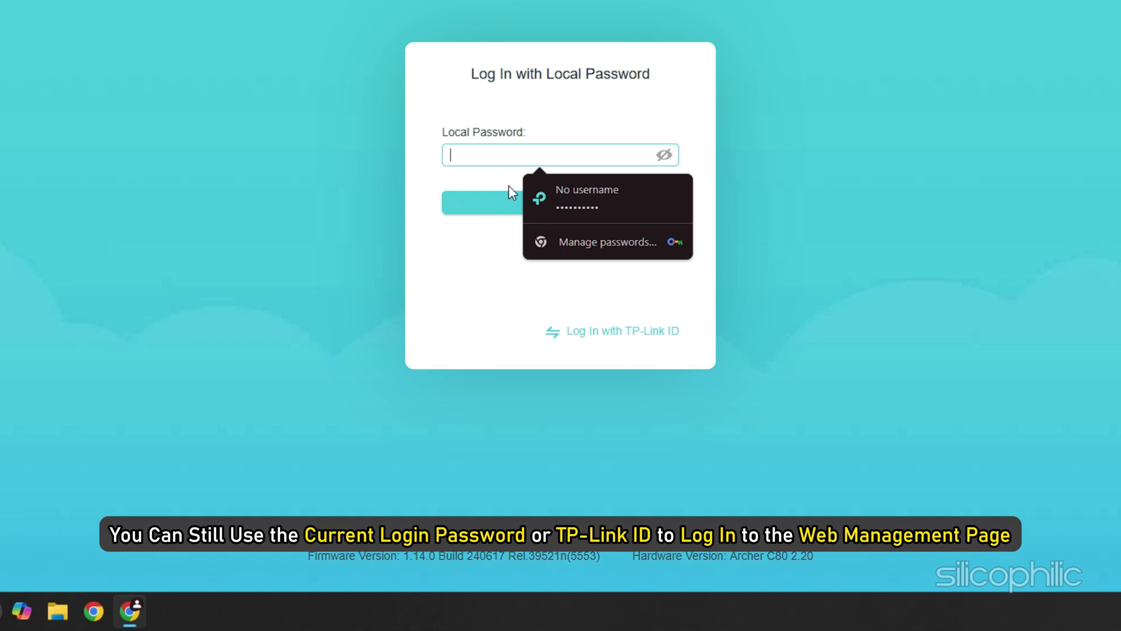
click(560, 199)
click(563, 205)
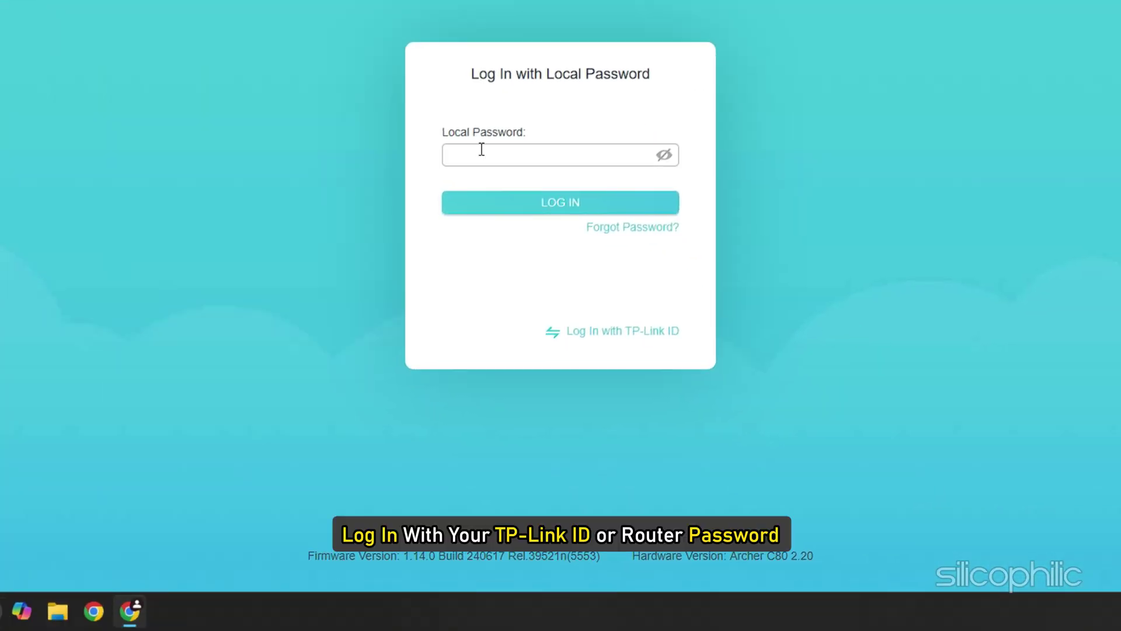
Step: Log in with the saved password and reach Advanced > System > Backup & Restore once more
click(481, 155)
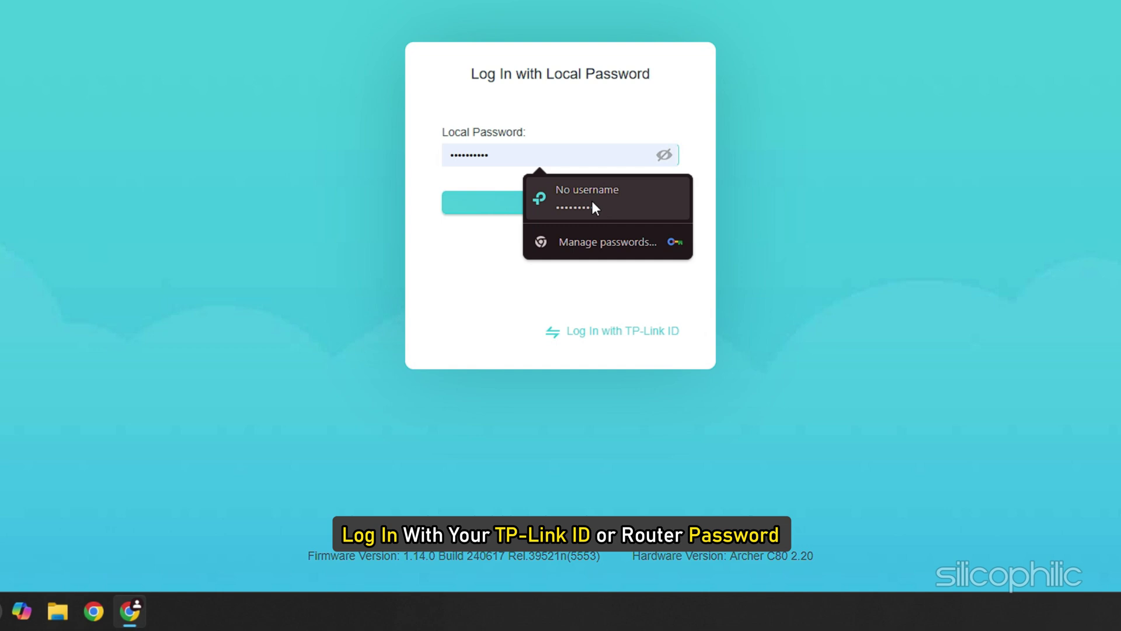
click(592, 207)
click(561, 212)
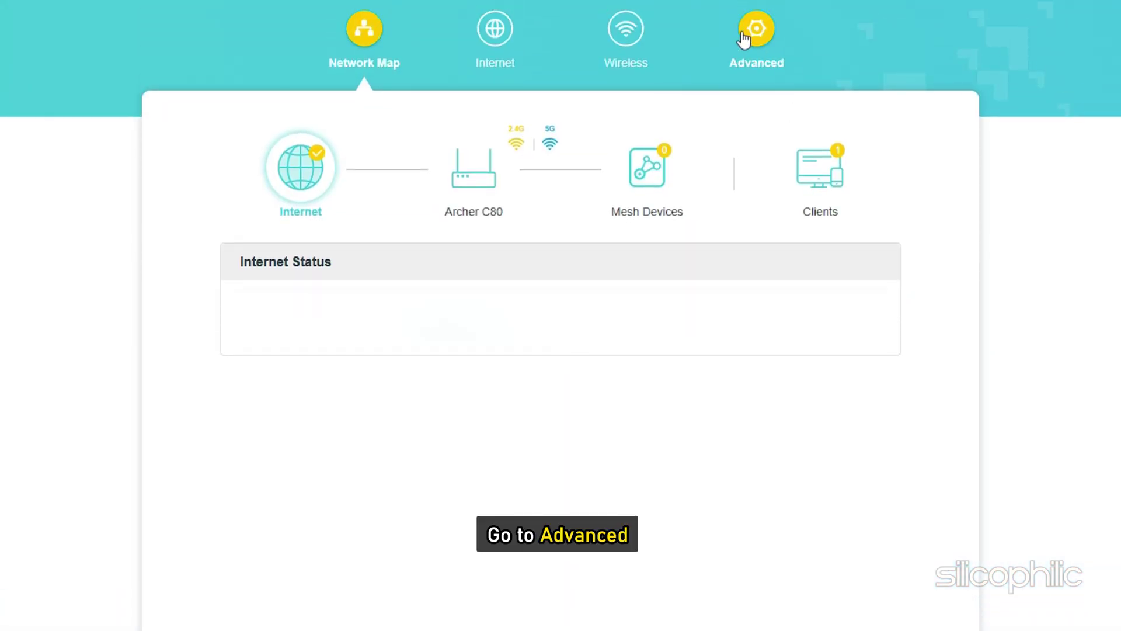
click(743, 39)
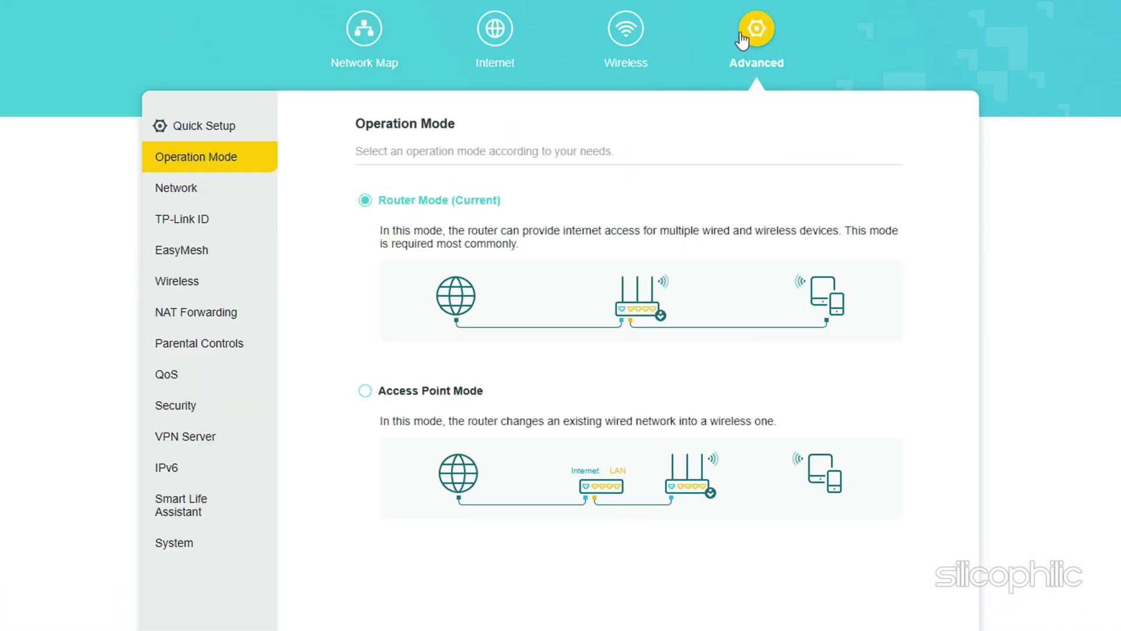
click(184, 422)
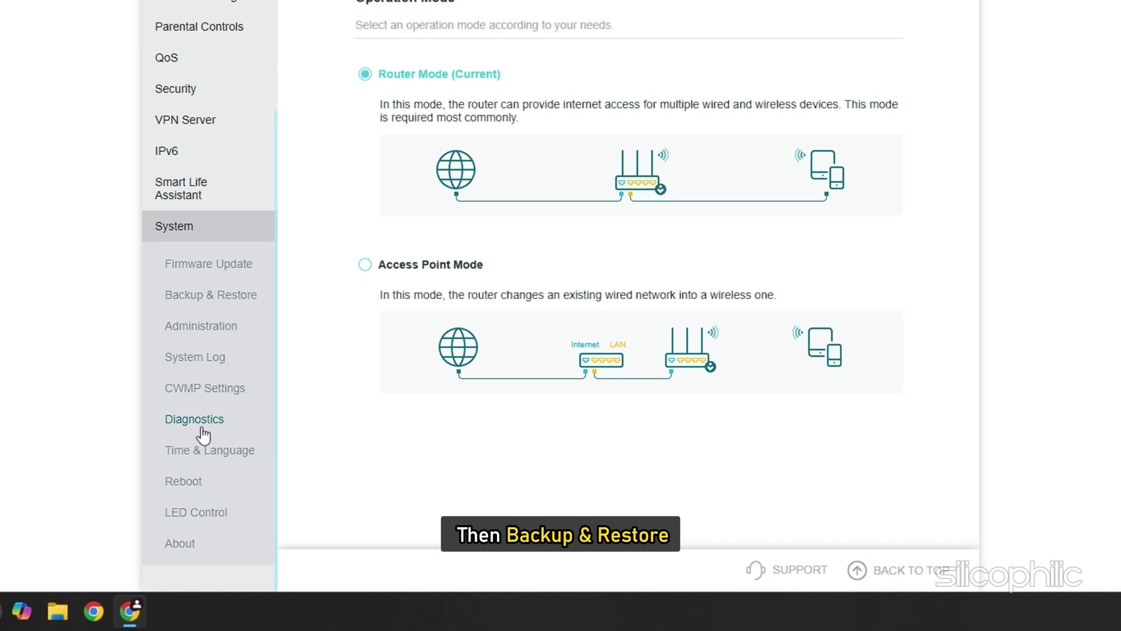
click(195, 296)
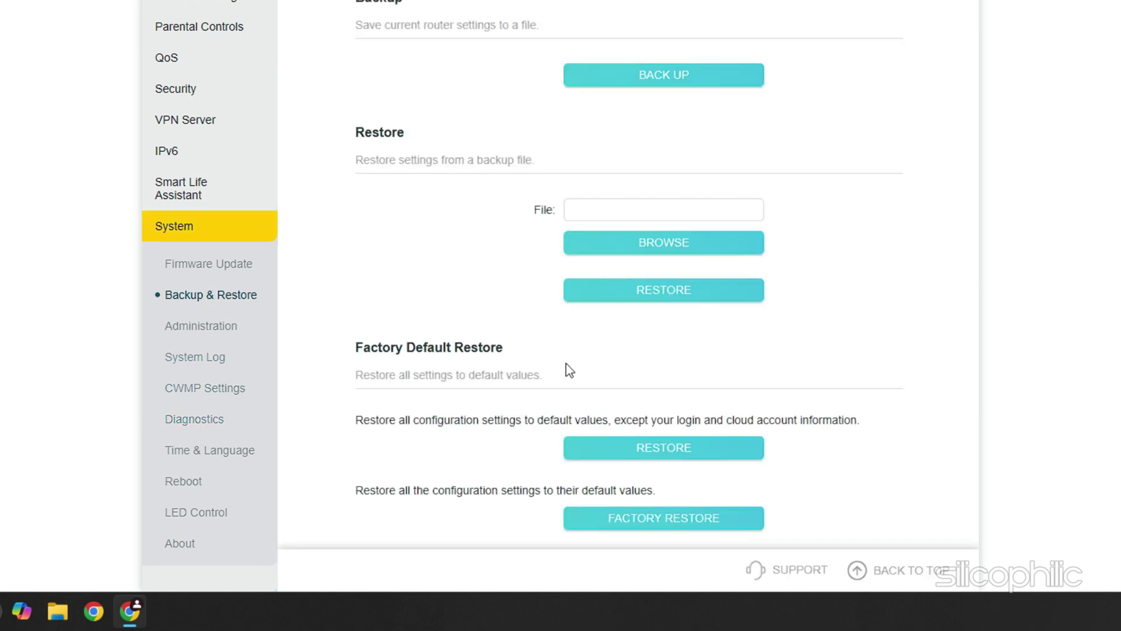
scroll(566, 369, down, 1)
Step: Run a full Factory Restore wiping all settings and confirm it
click(666, 498)
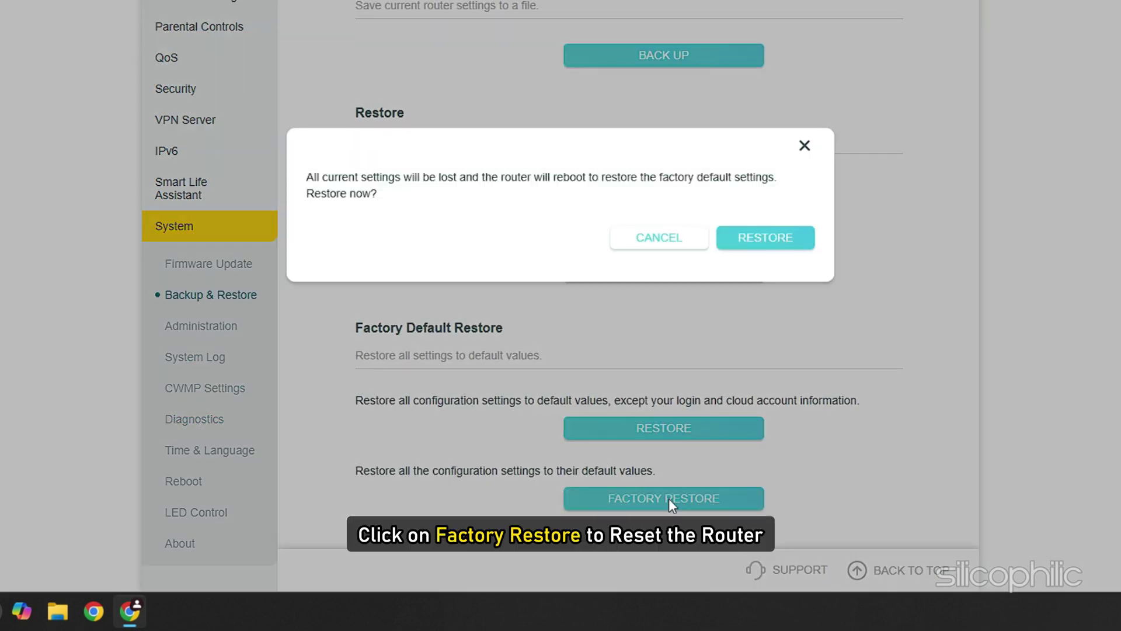
click(755, 242)
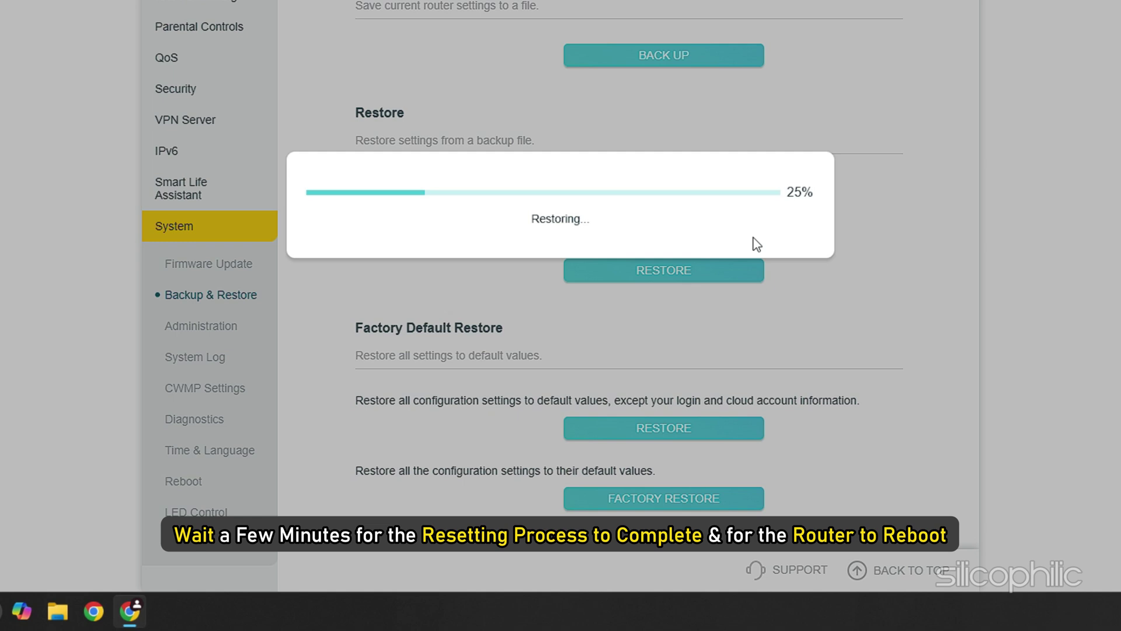